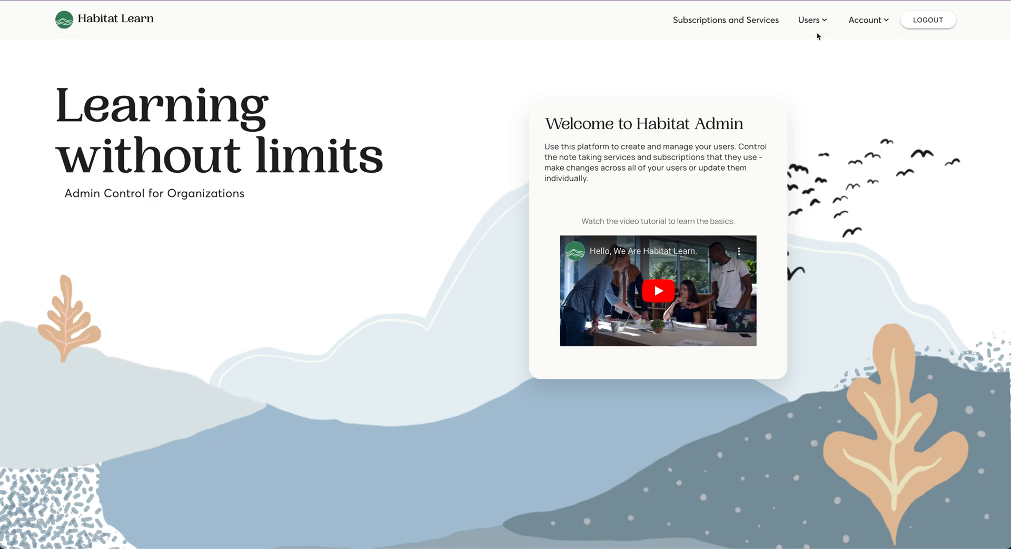
Step: Open the Bulk Create Users page to view its Excel template and file upload options
left_click(811, 20)
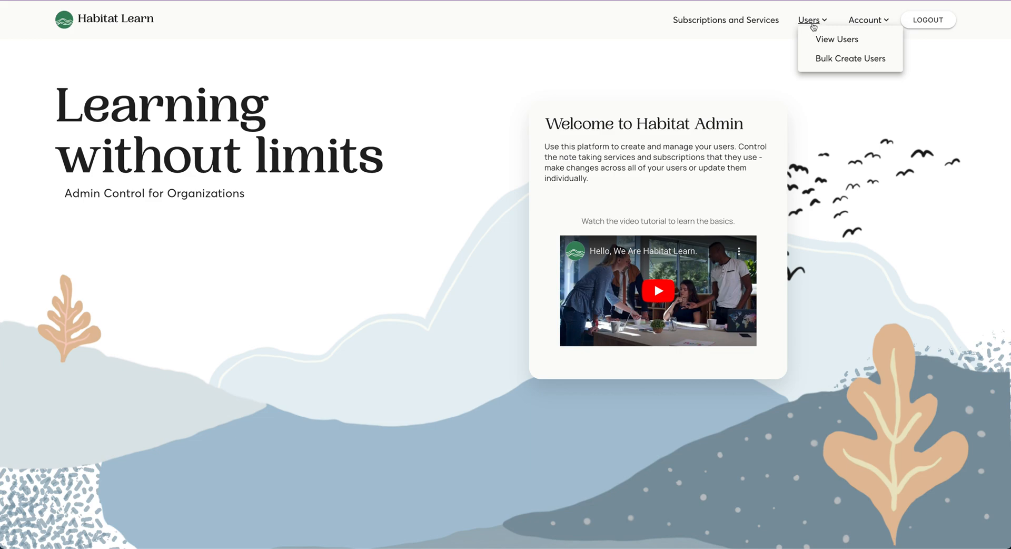
left_click(821, 58)
mouse_move(830, 36)
left_click(845, 60)
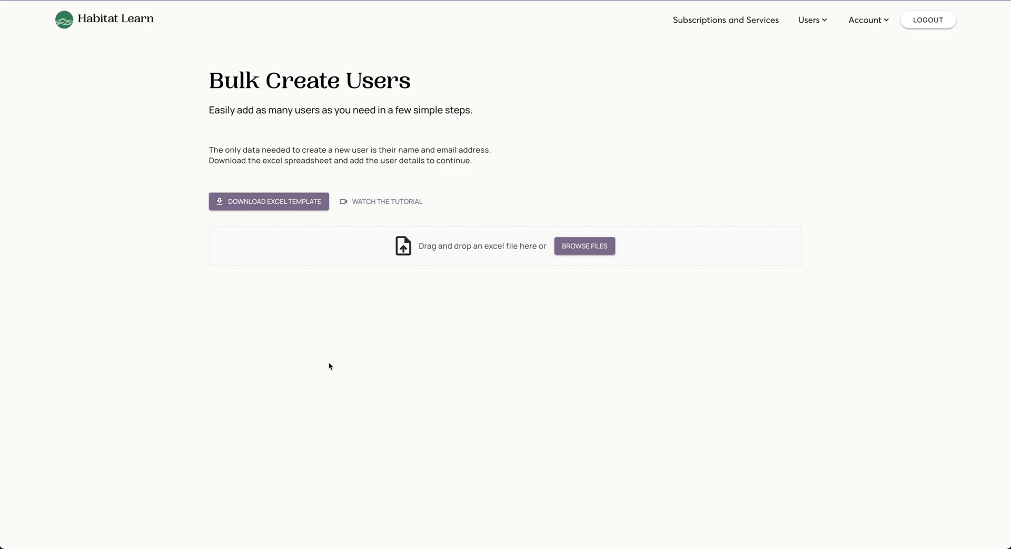
Step: Open the user list, view the first listed user's personal details, and return to the list's search field
left_click(809, 23)
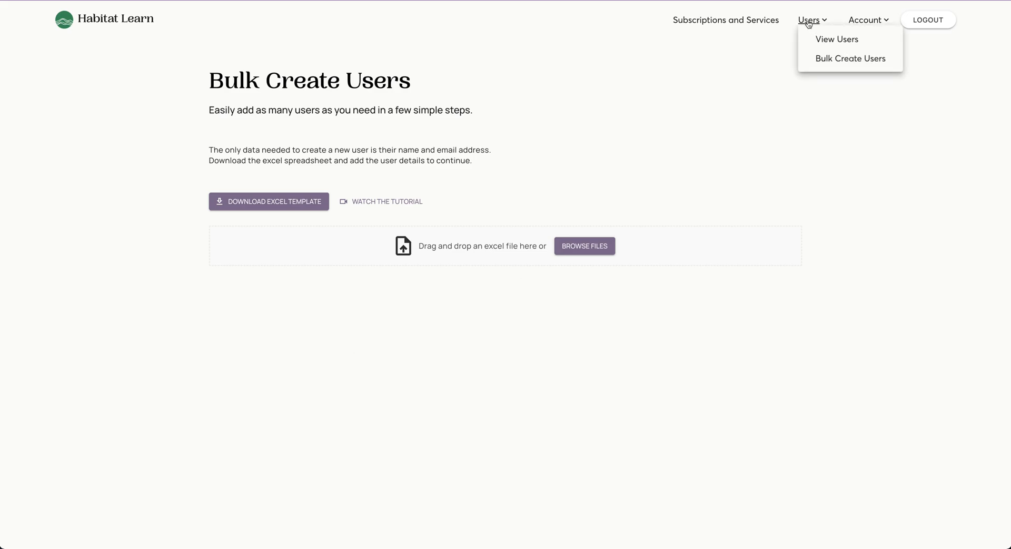
left_click(832, 40)
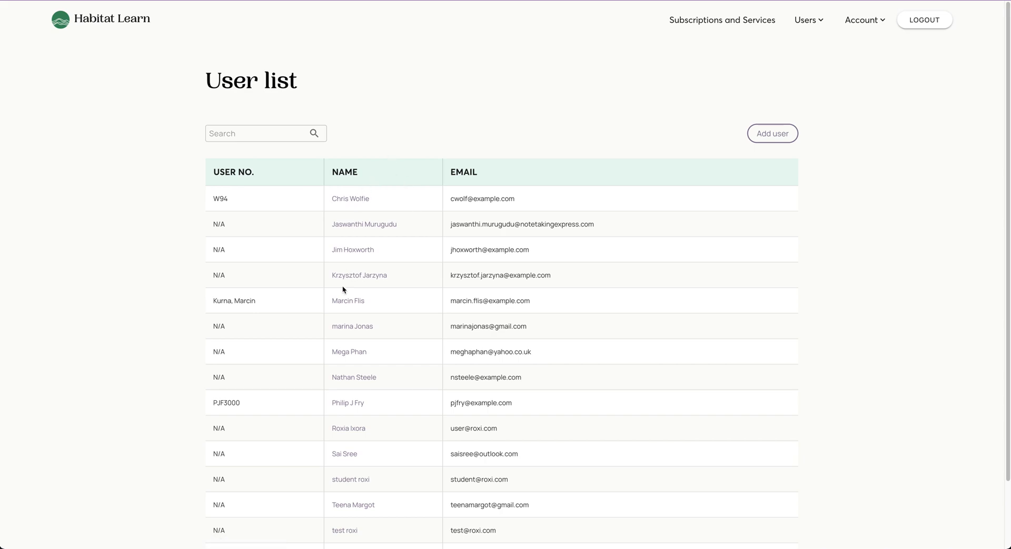
left_click(353, 203)
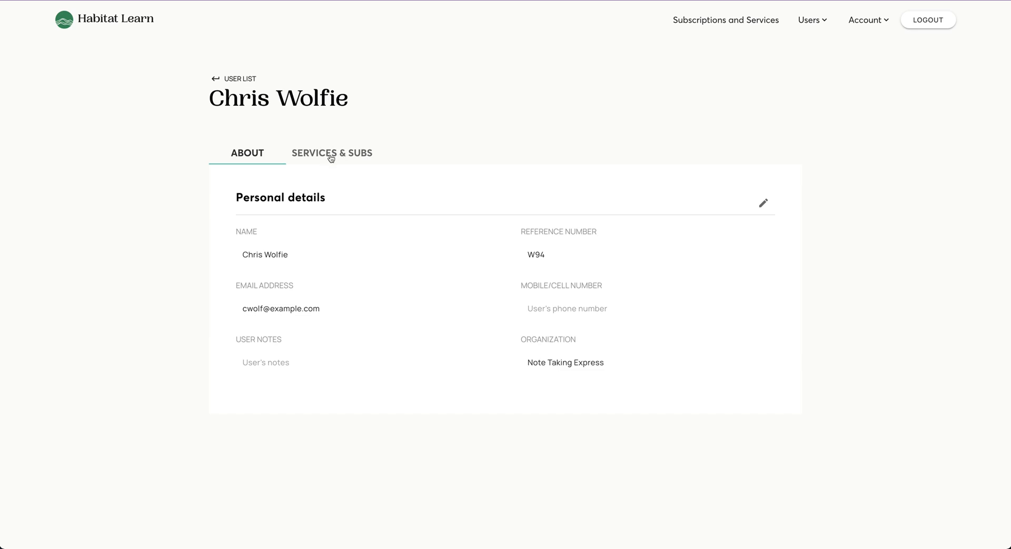
left_click(240, 80)
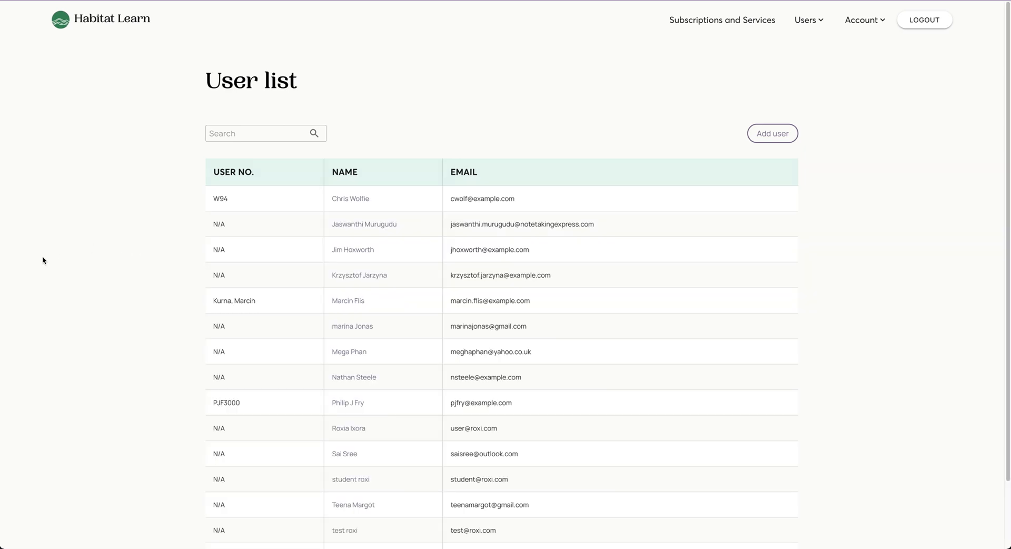
left_click(248, 134)
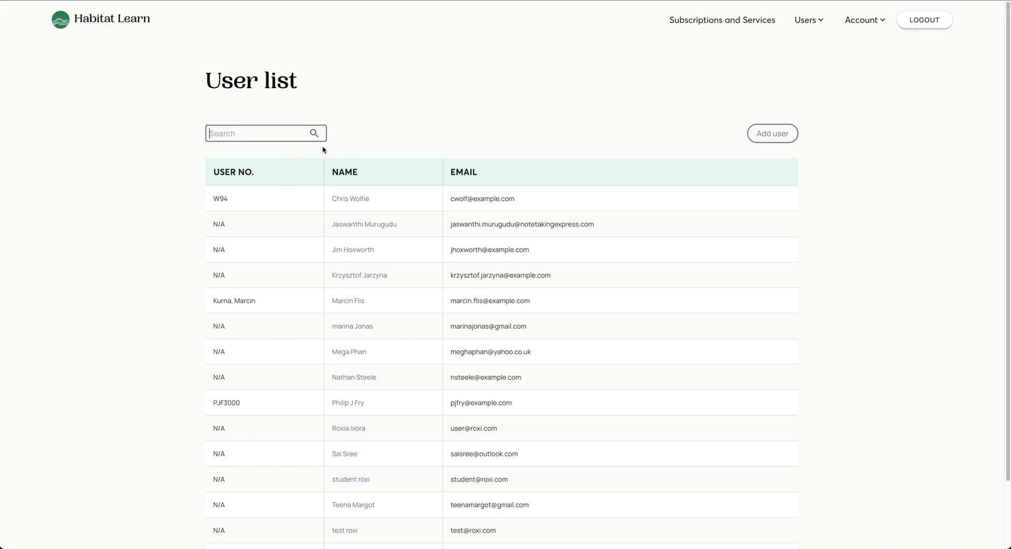
left_click(358, 135)
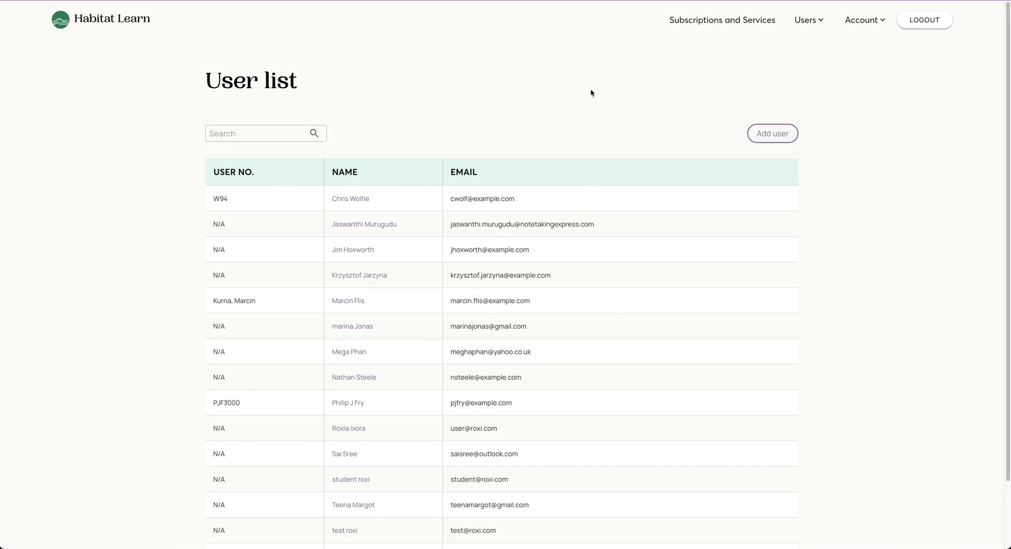
Step: Open the Messenger Pigeon product from Subscriptions and Services and view its per-user plan assignments
left_click(119, 21)
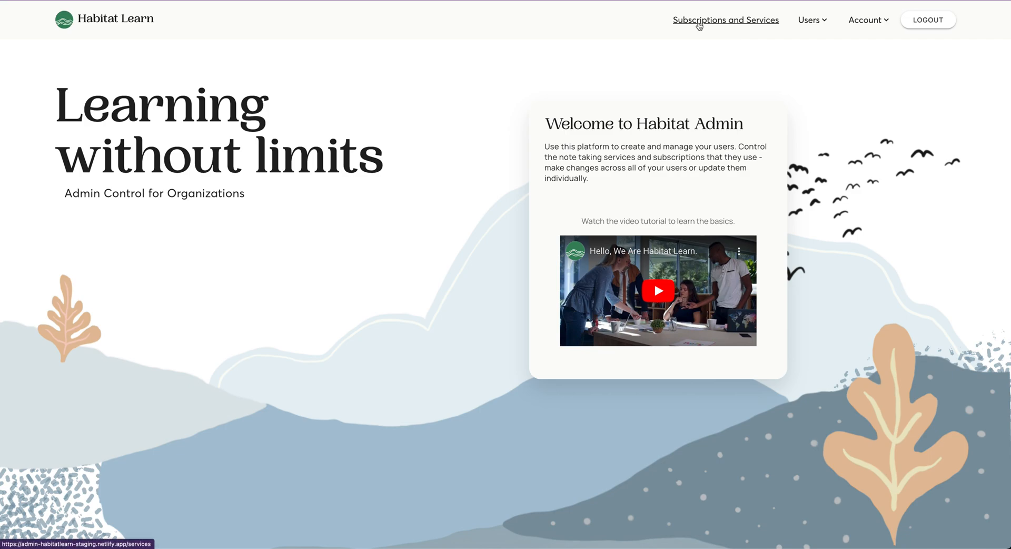
left_click(725, 23)
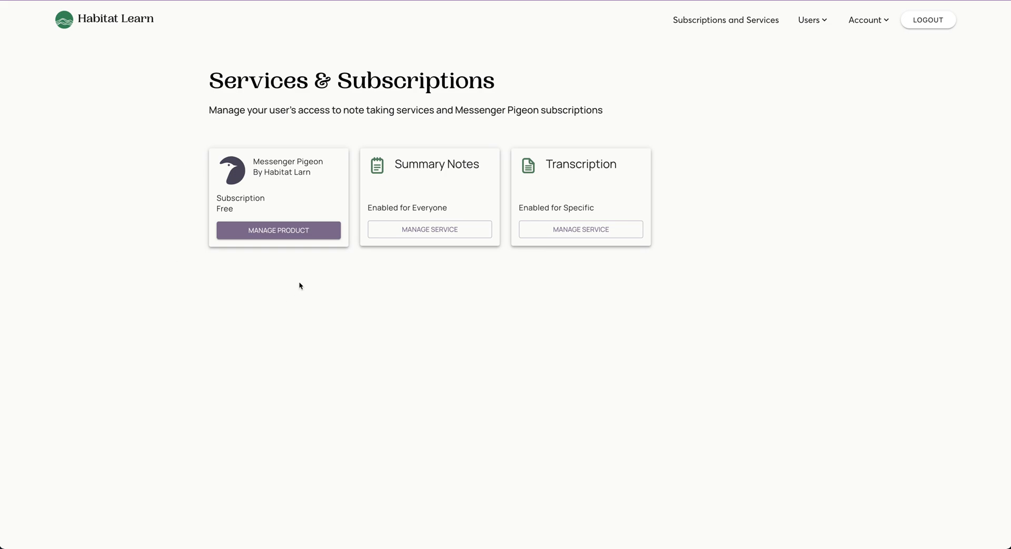
left_click(285, 235)
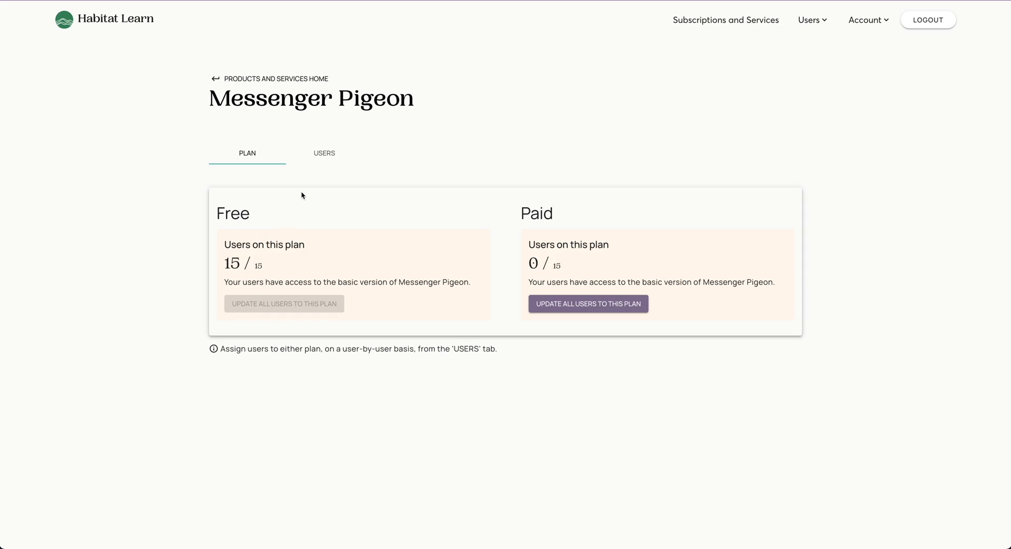
left_click(325, 157)
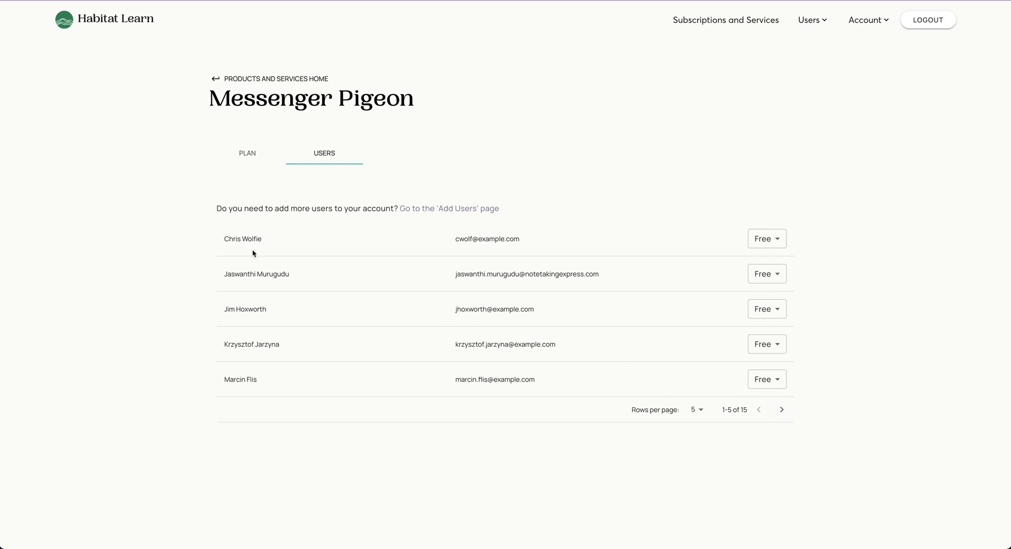
Step: View the plan choices for the first Messenger Pigeon user without changing the plan, and return to the services overview
left_click(774, 241)
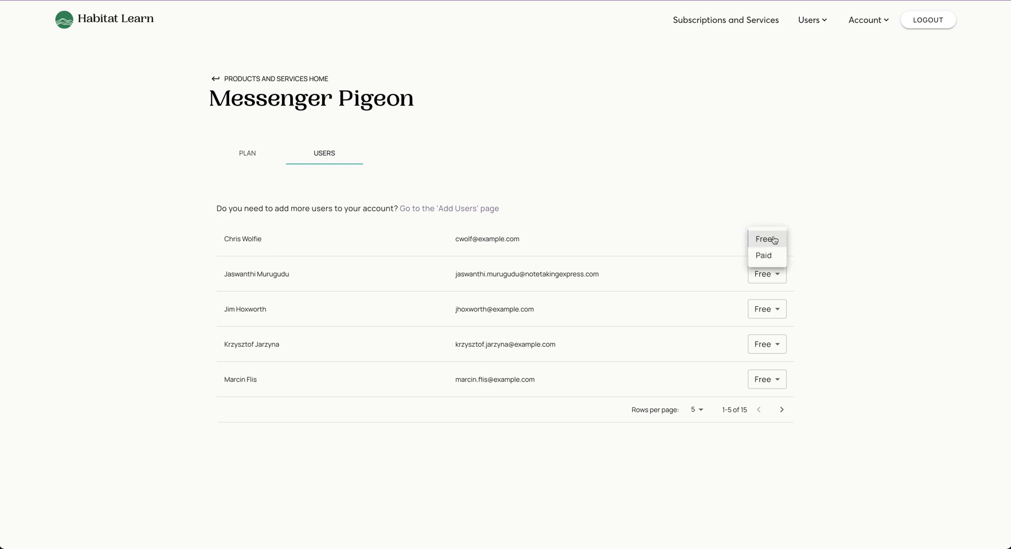
left_click(864, 247)
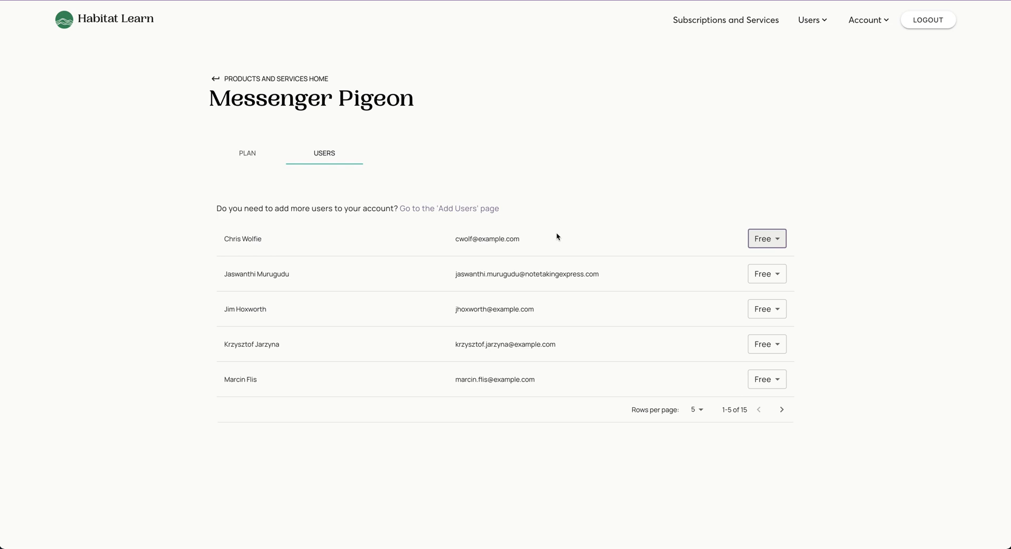
left_click(268, 78)
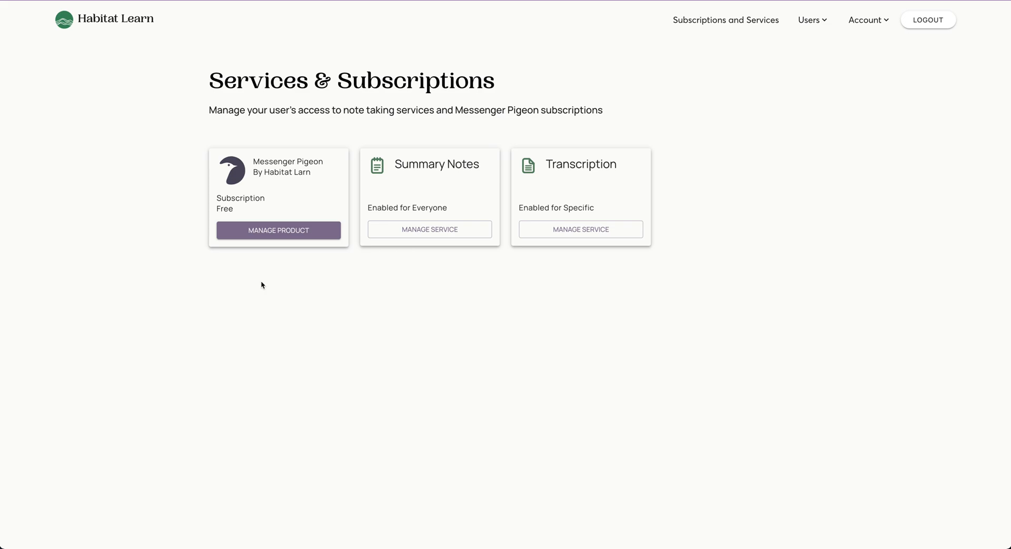
Step: Set the order permission of the Summary Notes service to Scheduled
left_click(456, 232)
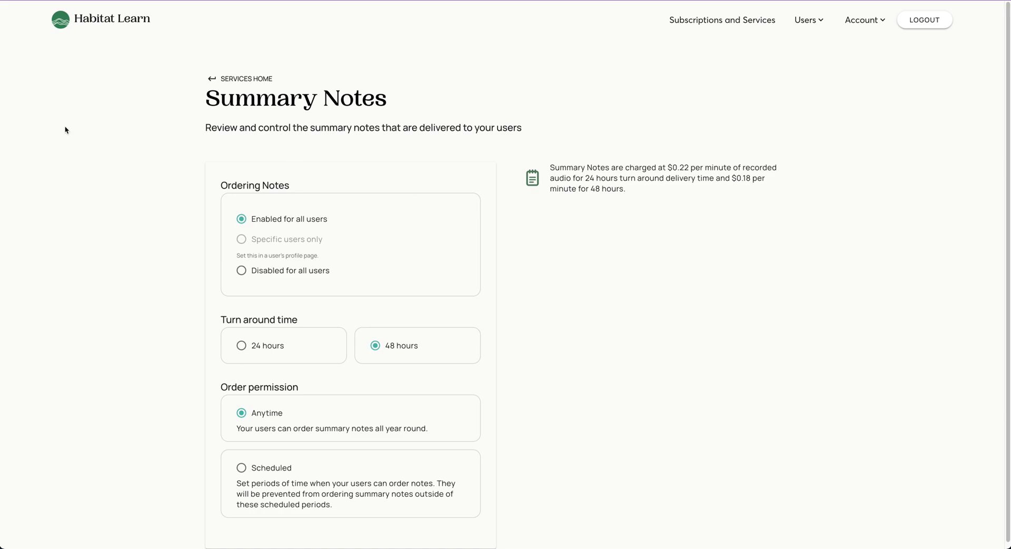
scroll(172, 142, "down", 1)
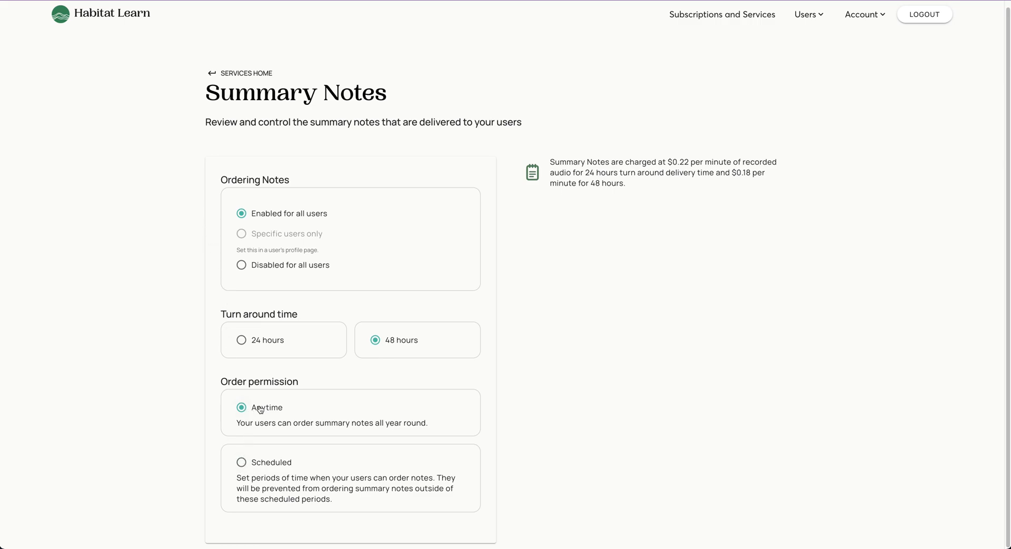
left_click(242, 463)
scroll(137, 285, "down", 2)
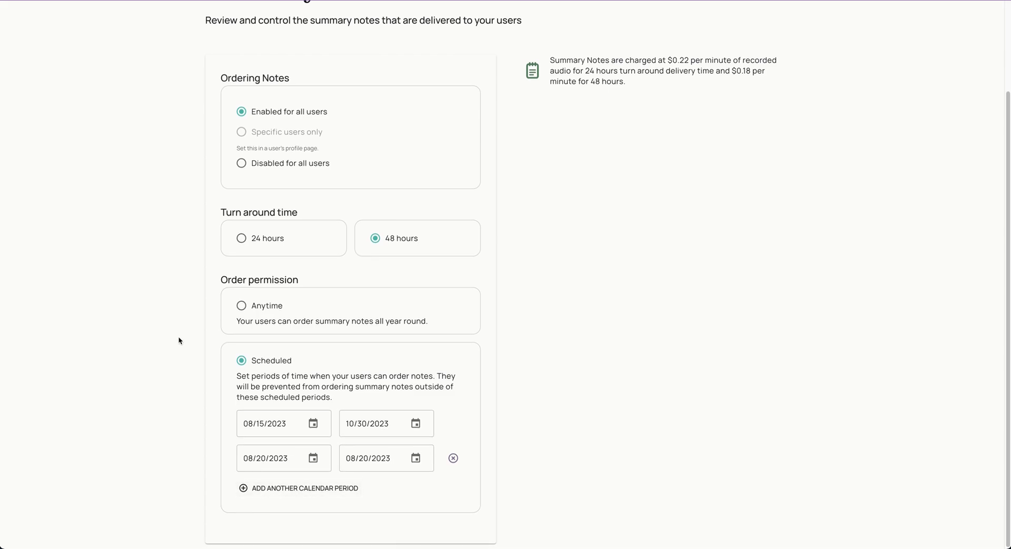
scroll(185, 346, "up", 2)
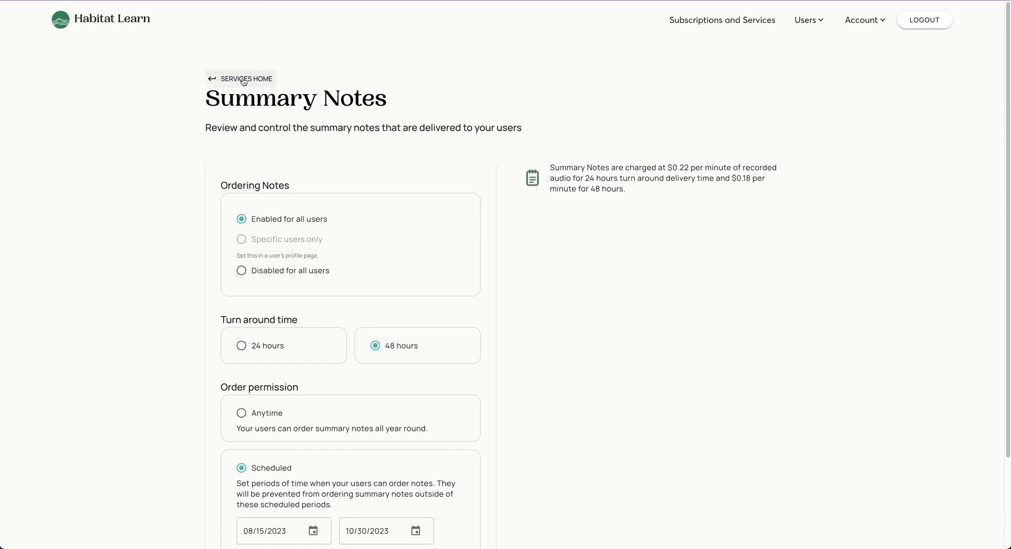
scroll(147, 273, "down", 2)
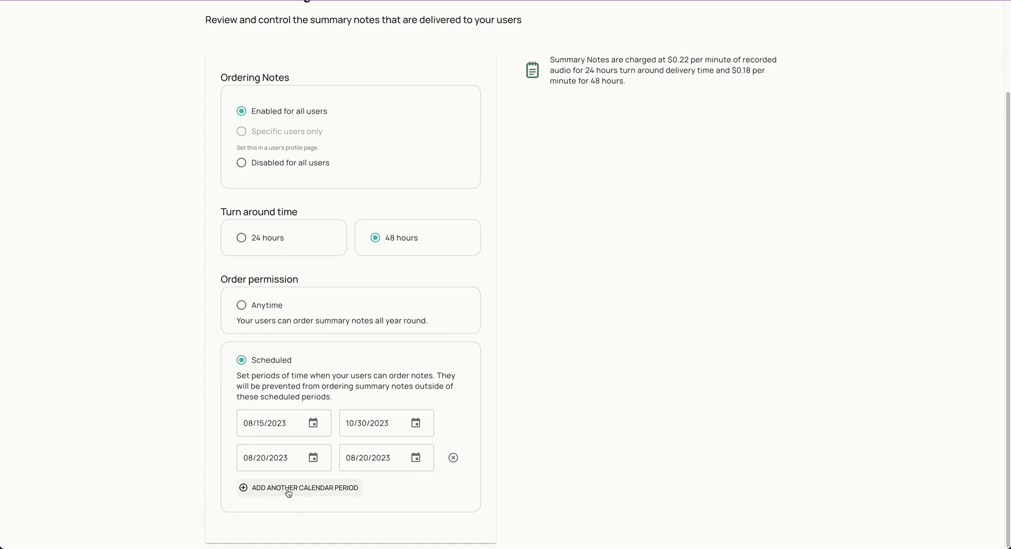
Step: Add another calendar period to the Summary Notes schedule and return to the services overview
left_click(308, 491)
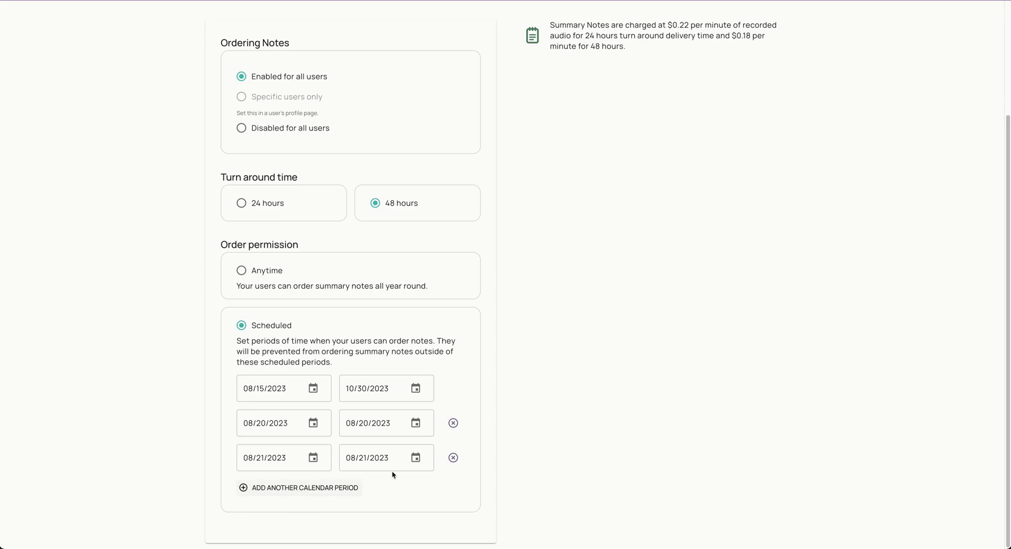
scroll(218, 355, "up", 3)
left_click(245, 80)
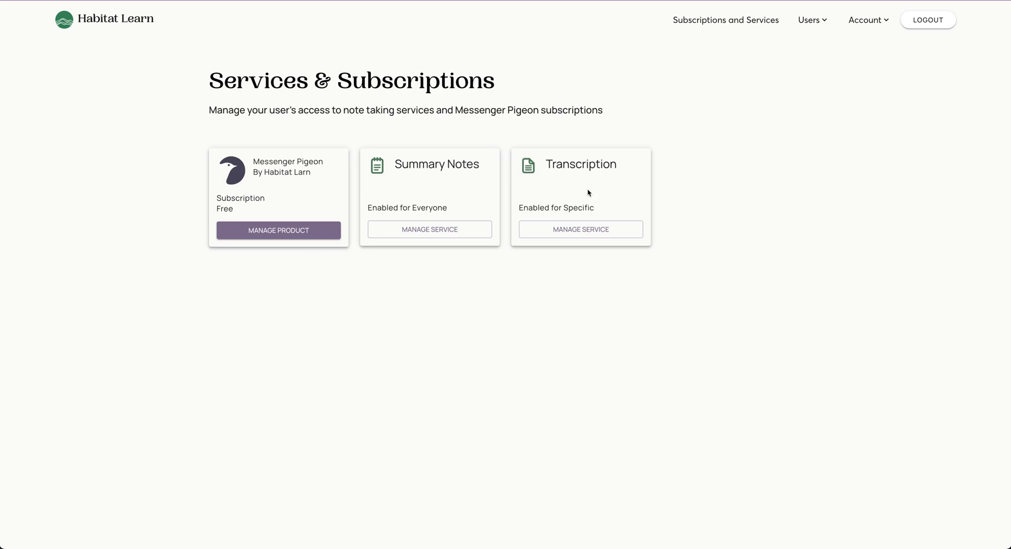
Step: Review the Transcription service's ordering, turnaround and order permission settings, and return to the services overview
left_click(598, 230)
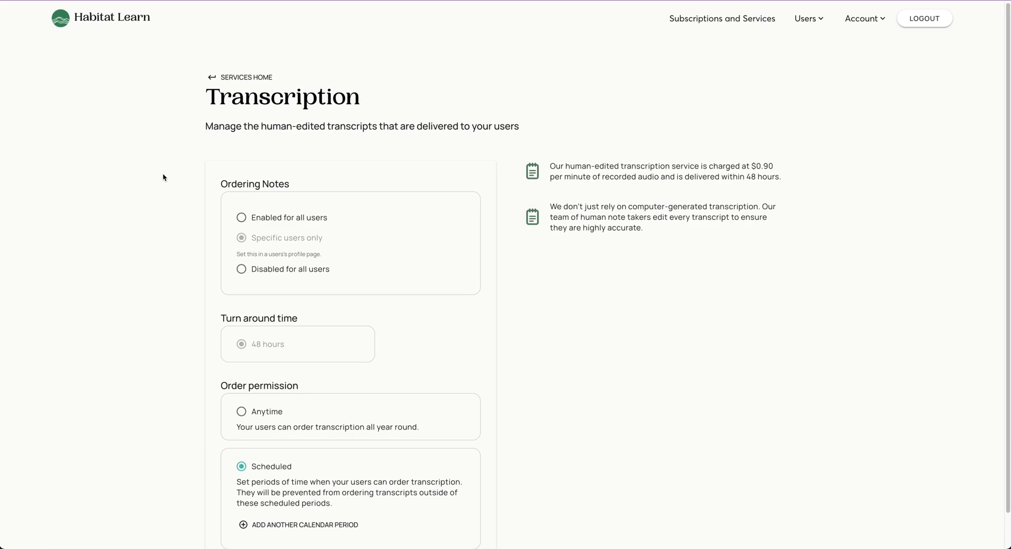
scroll(164, 179, "down", 1)
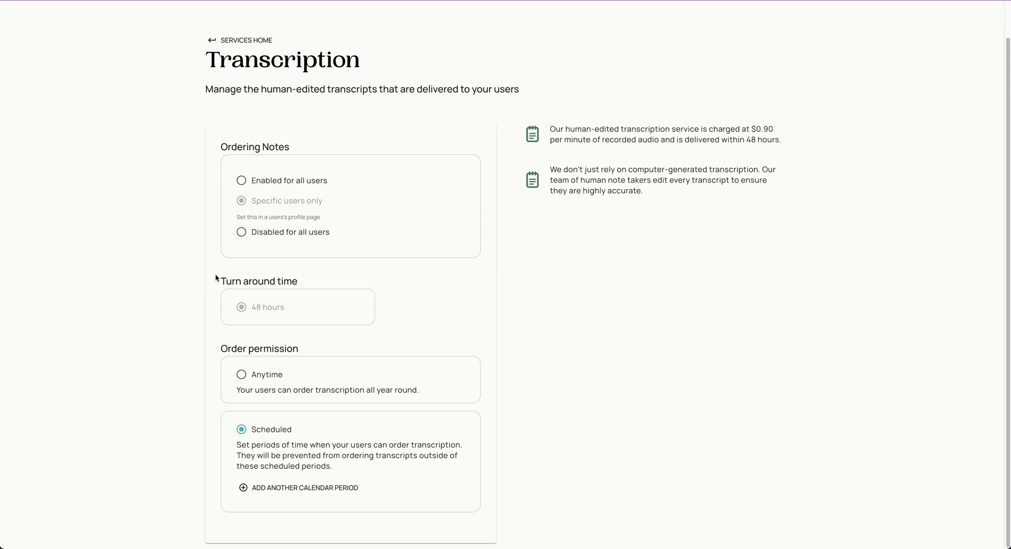
scroll(190, 274, "up", 1)
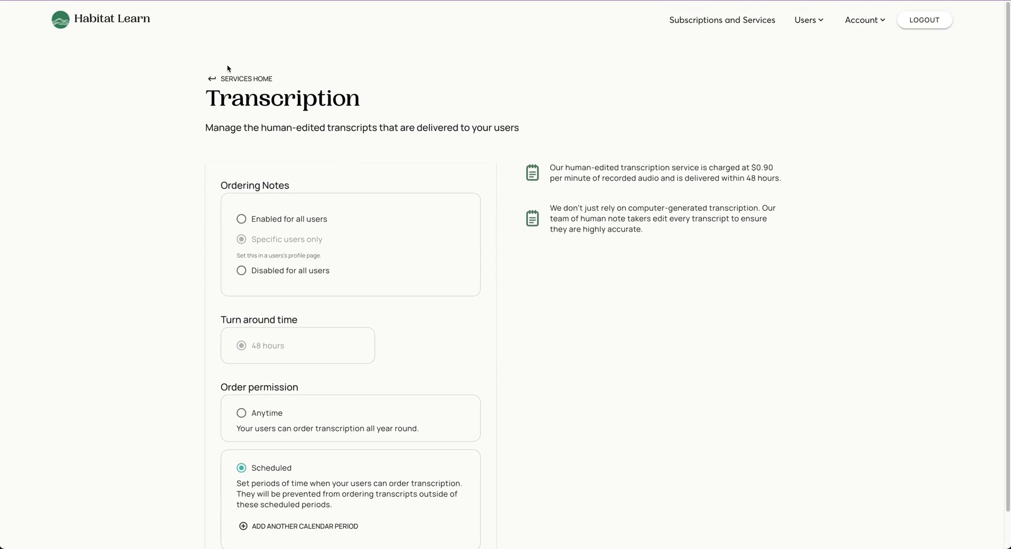
left_click(250, 80)
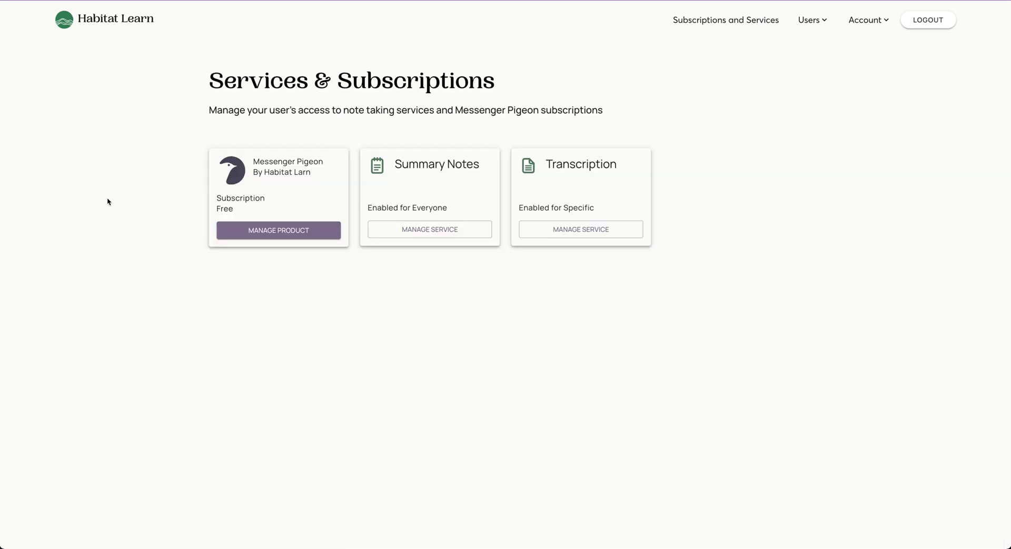
Step: Return to the home page and open the administrator's own My Profile page
left_click(111, 20)
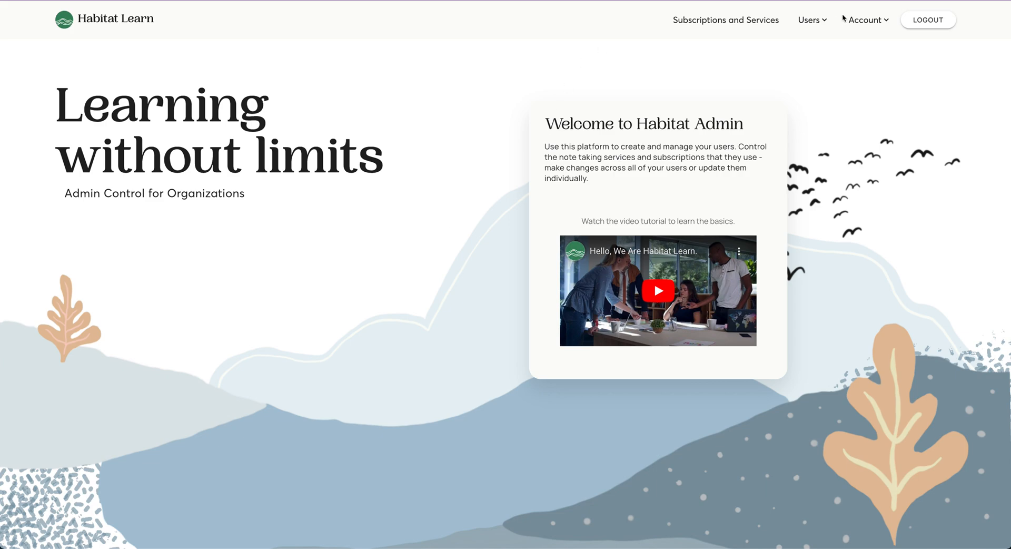
left_click(864, 20)
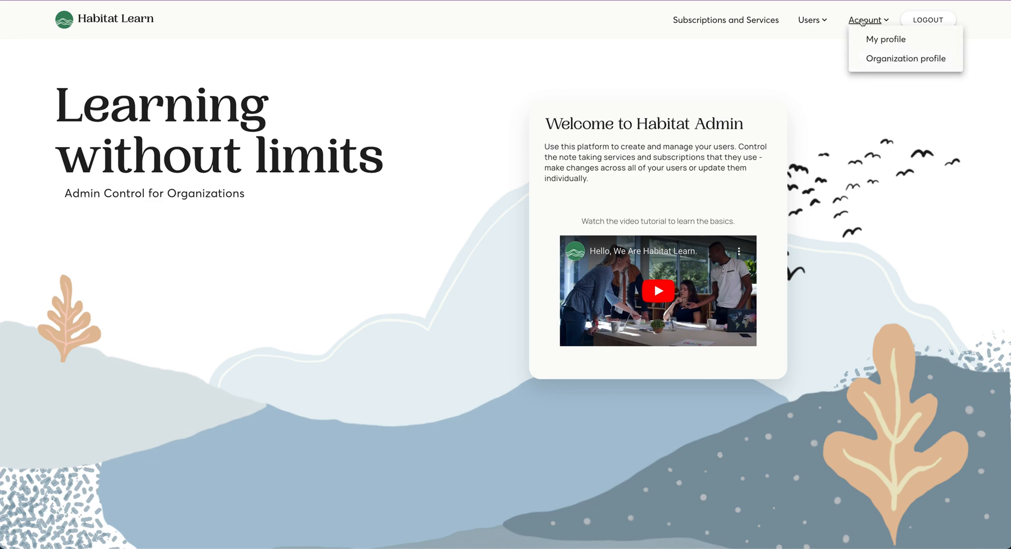
left_click(891, 40)
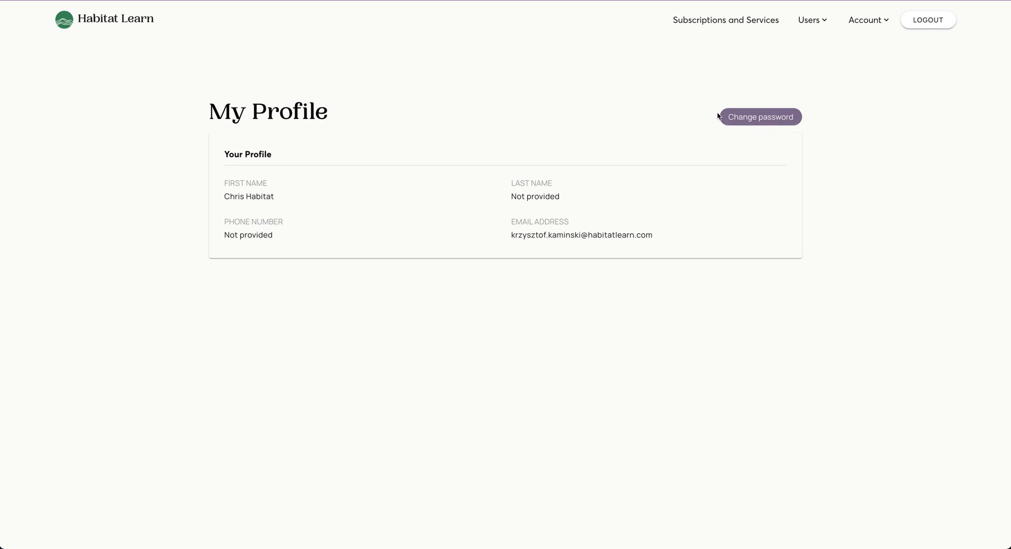
Step: View the Organization Profile's institution info and administrators, and return to the home page
left_click(867, 20)
left_click(889, 59)
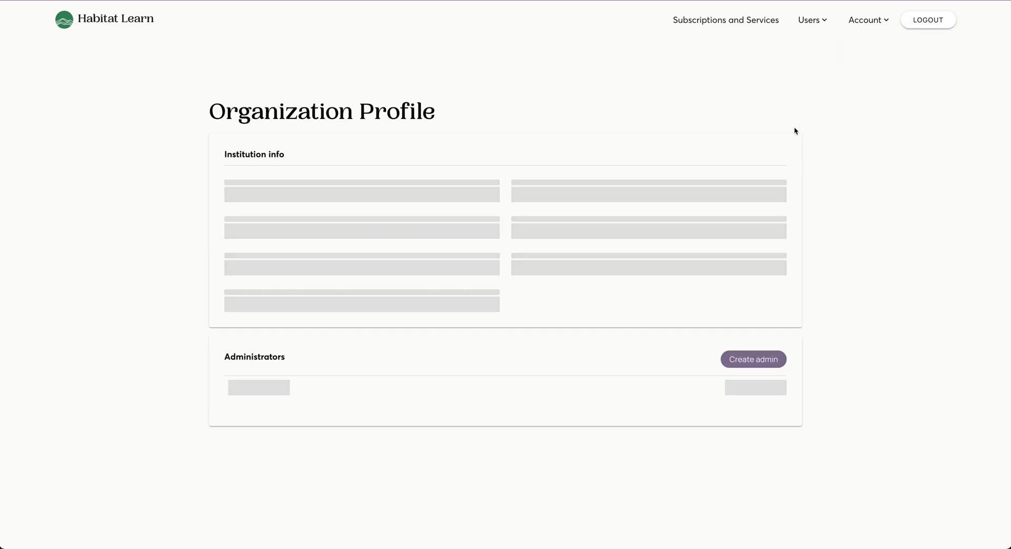
left_click(865, 22)
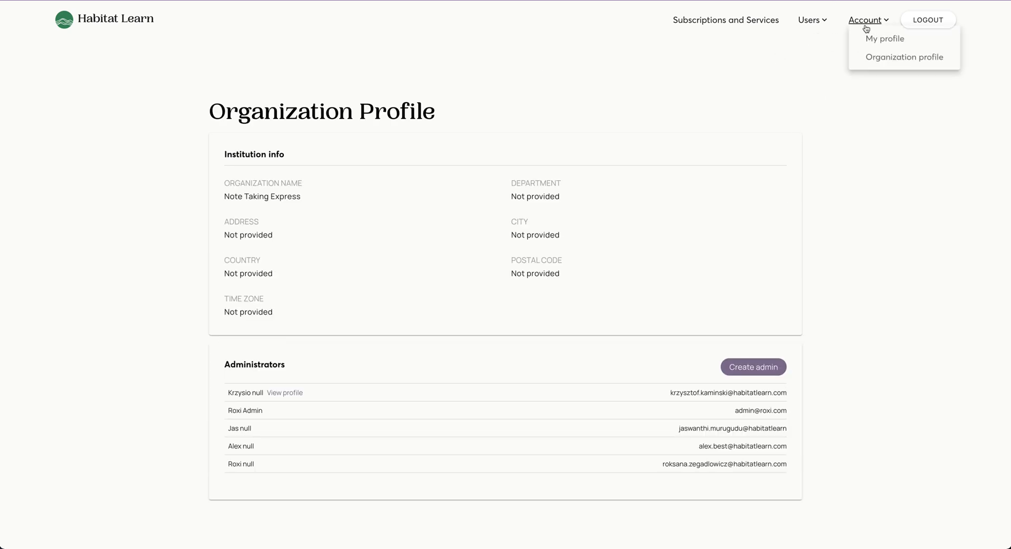
left_click(872, 42)
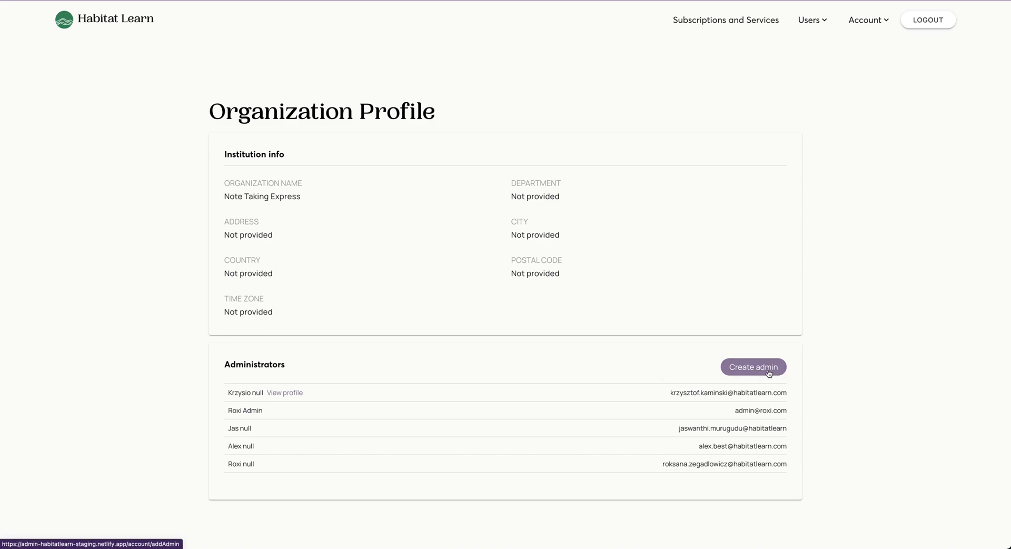
left_click(105, 20)
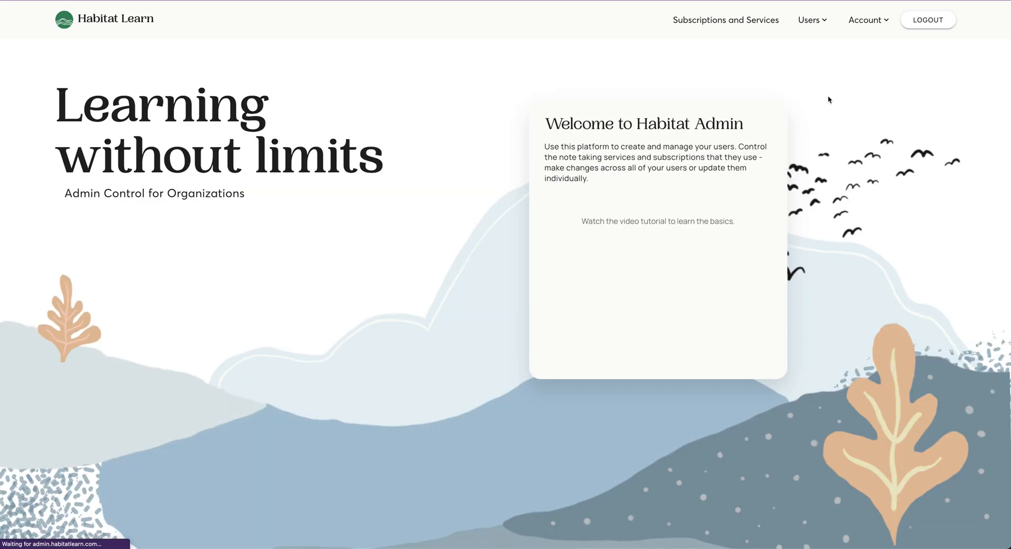